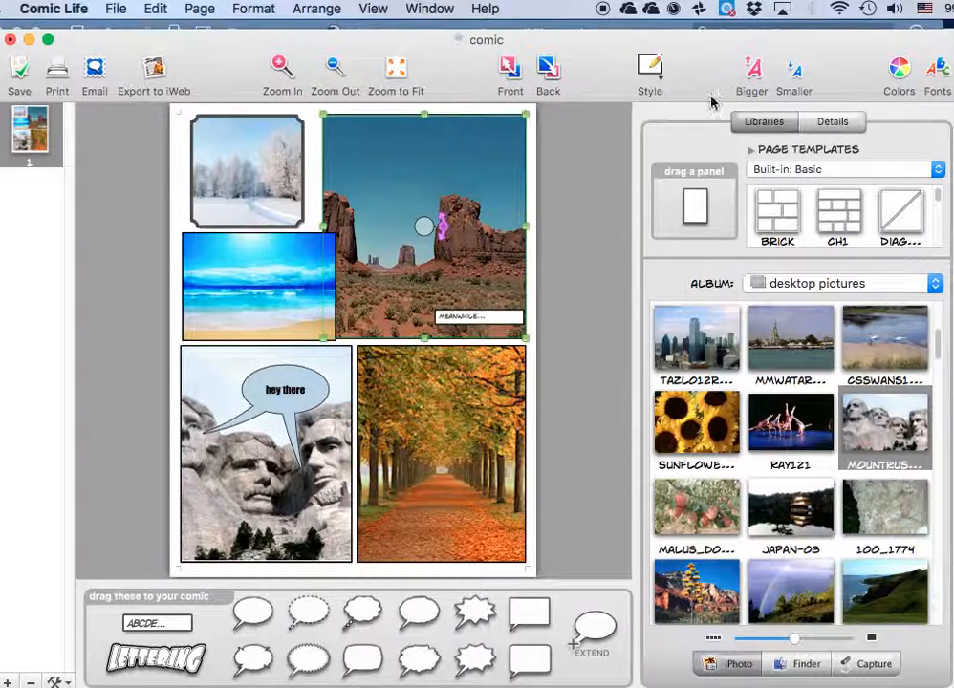
Apply the Blue Glo style to the selected desert panel and set its frame type to Oval.
click(833, 123)
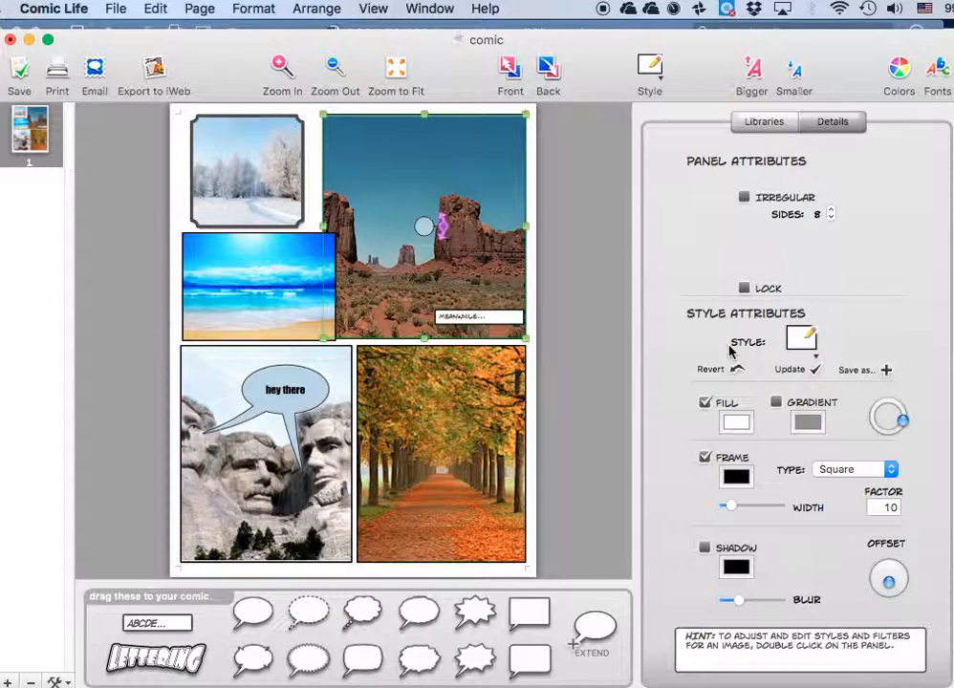
click(812, 352)
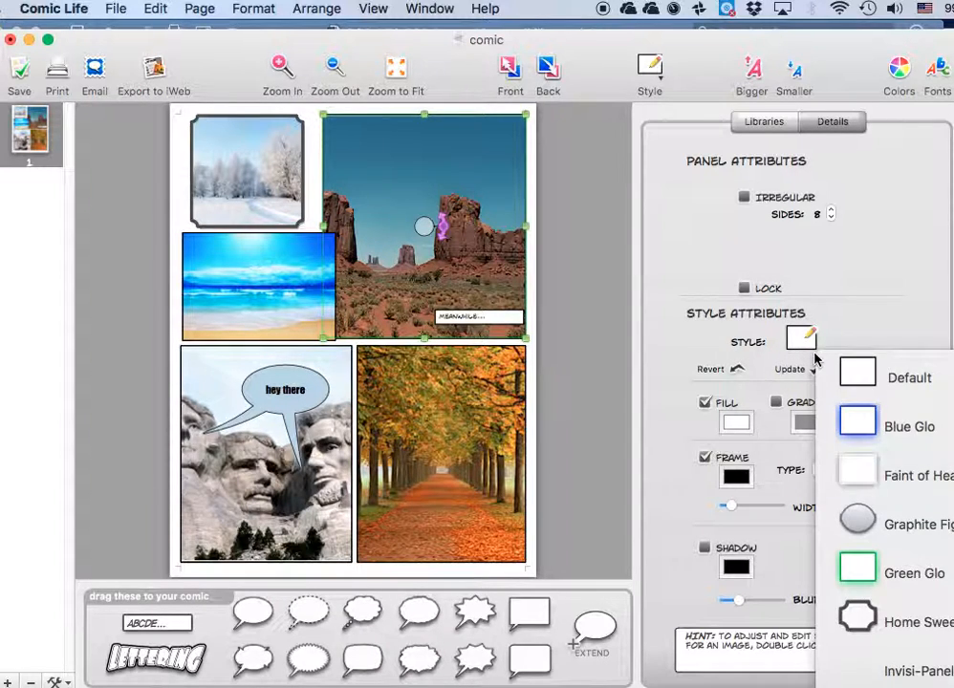
click(872, 437)
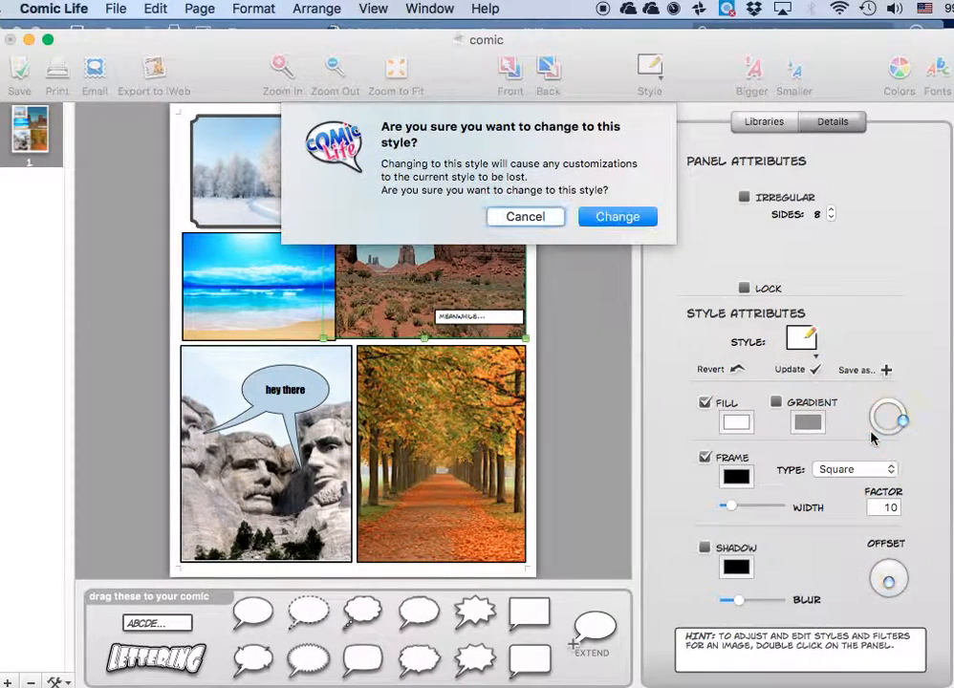
click(620, 220)
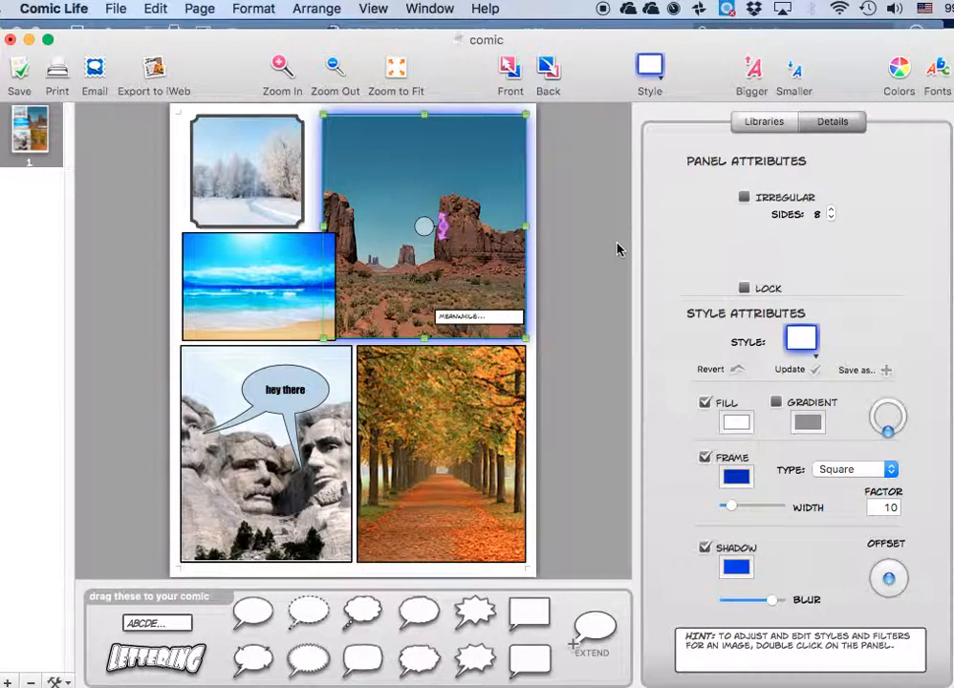
click(845, 470)
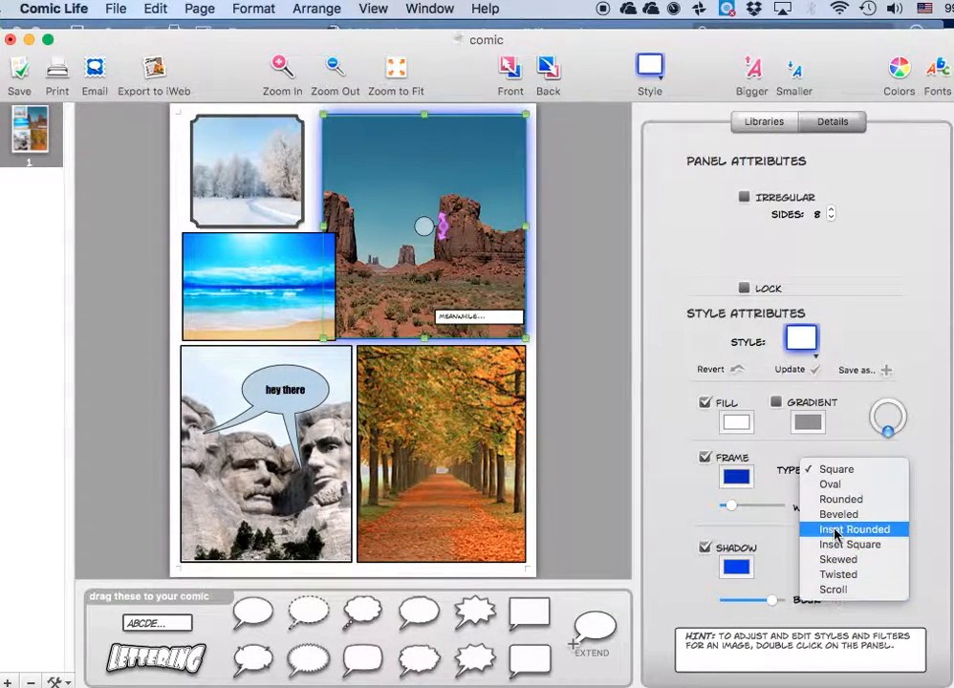
click(830, 484)
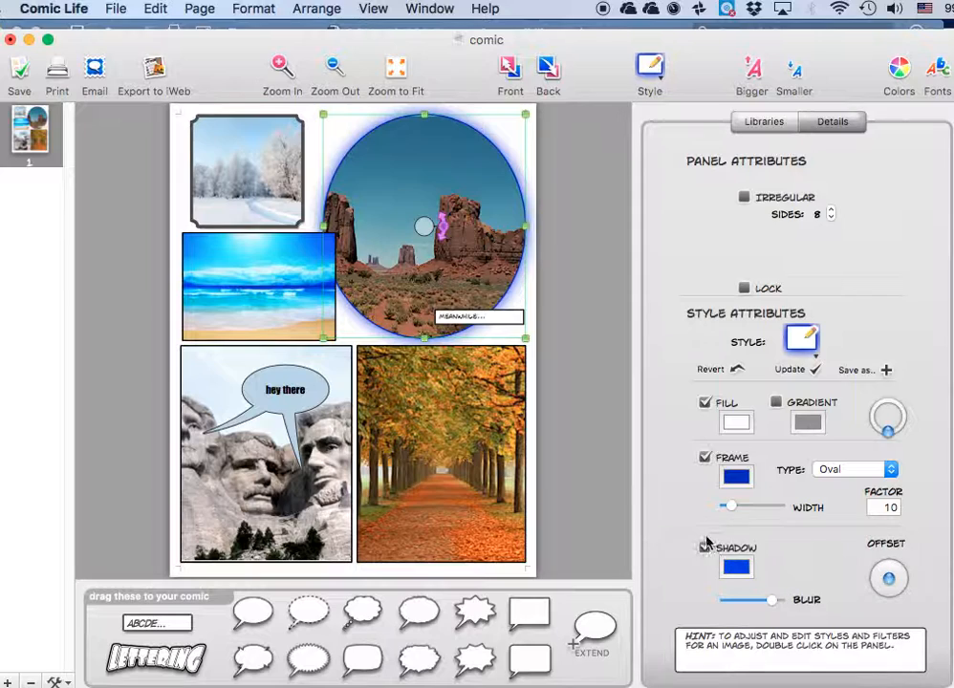
Add a dark blue shadow to the autumn path panel, with increased blur and an offset toward its lower right.
click(458, 462)
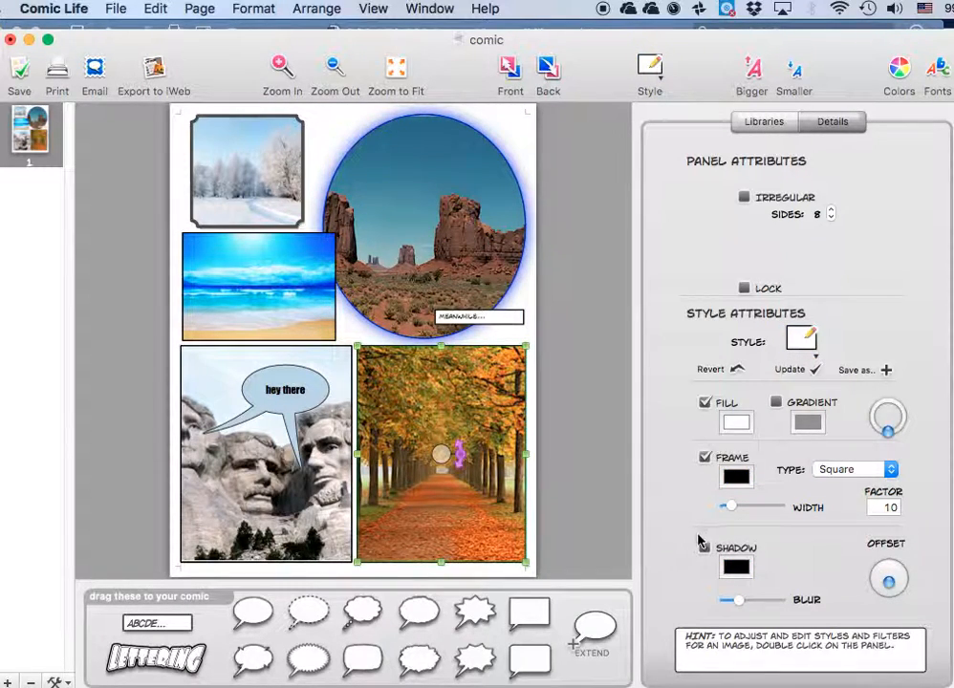
click(704, 547)
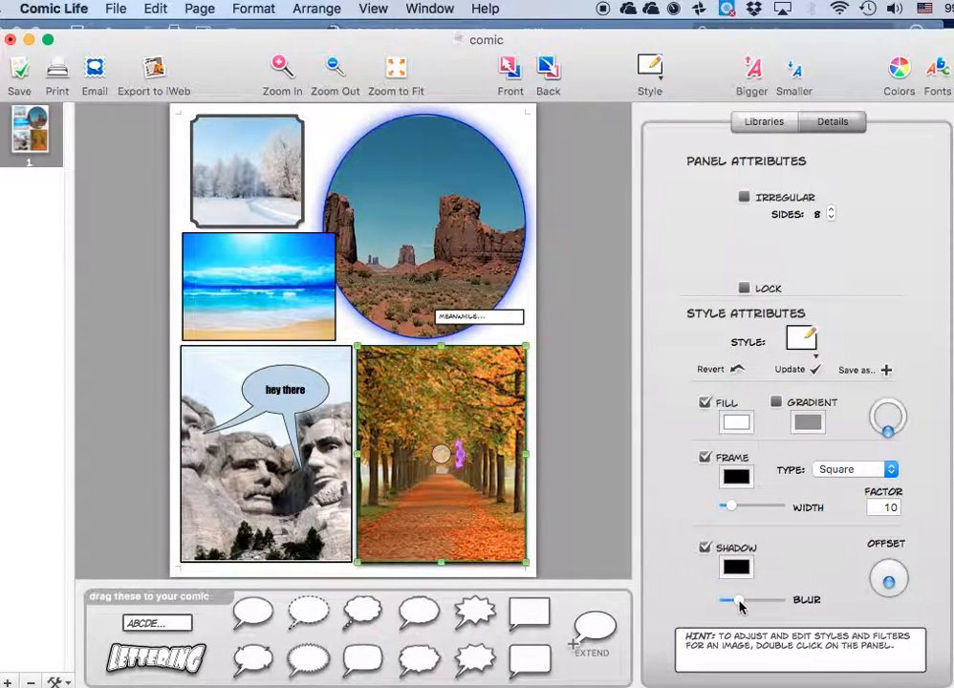
drag(745, 606, 757, 604)
drag(888, 585, 903, 591)
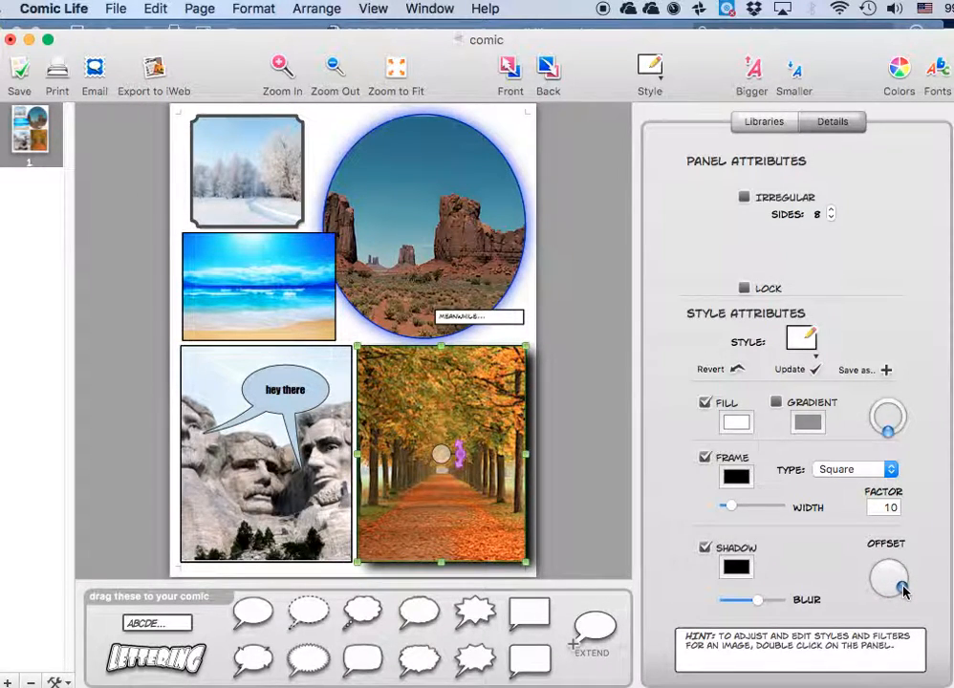
click(734, 568)
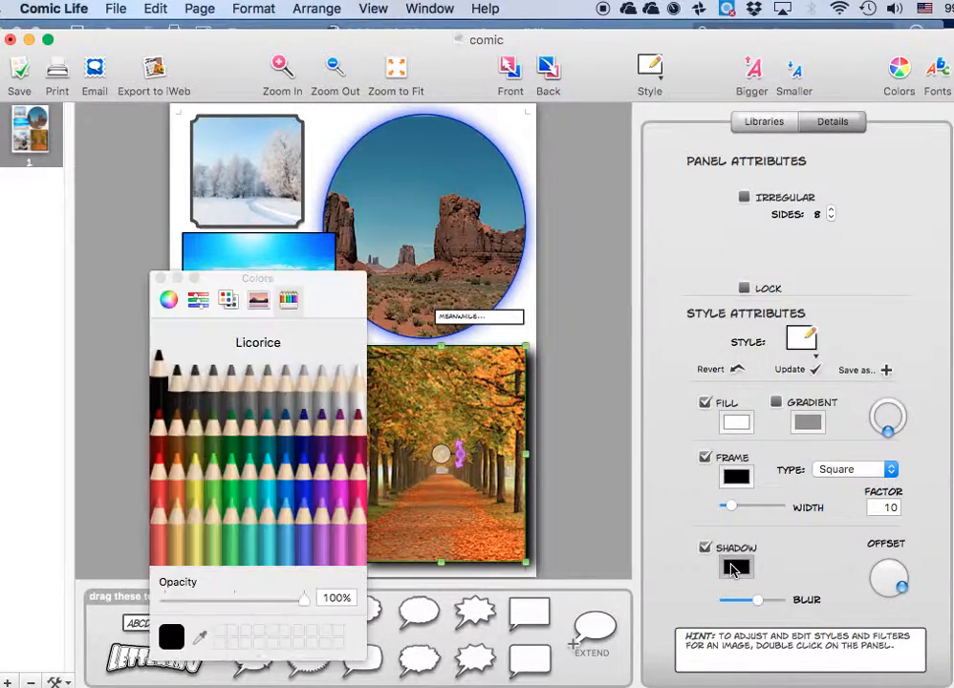
click(274, 405)
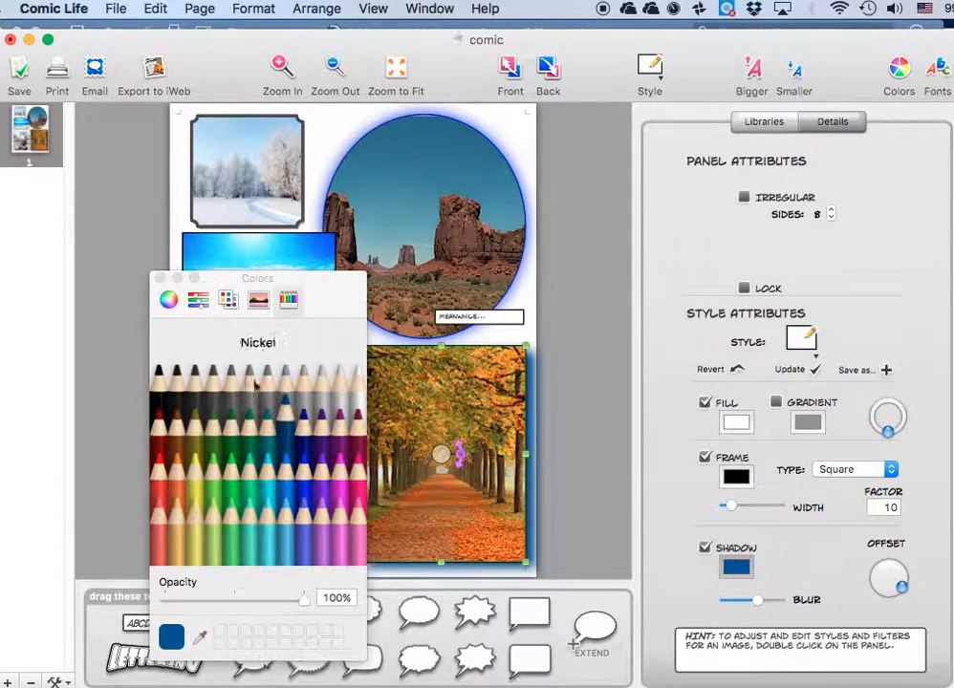
click(160, 279)
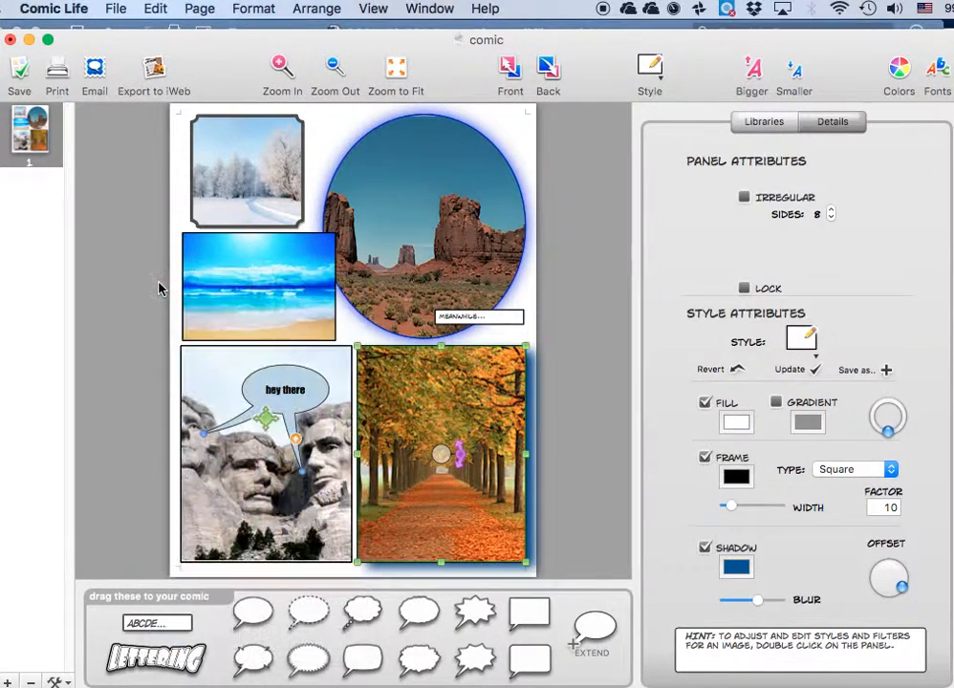
click(572, 305)
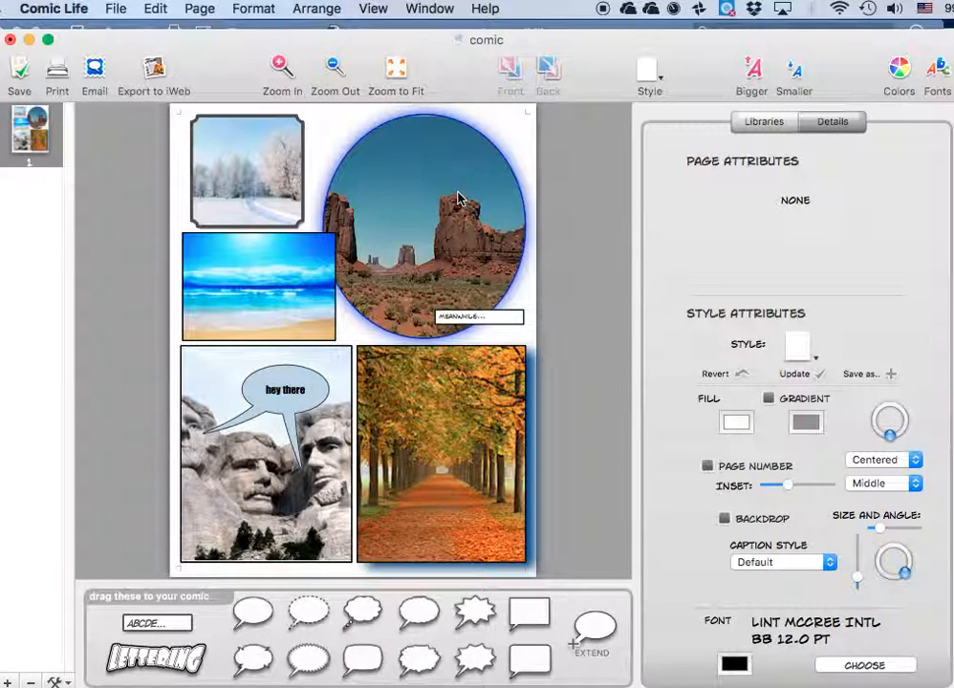
Turn on the gradient fill for the "Meanwhile..." caption in the desert panel.
click(488, 318)
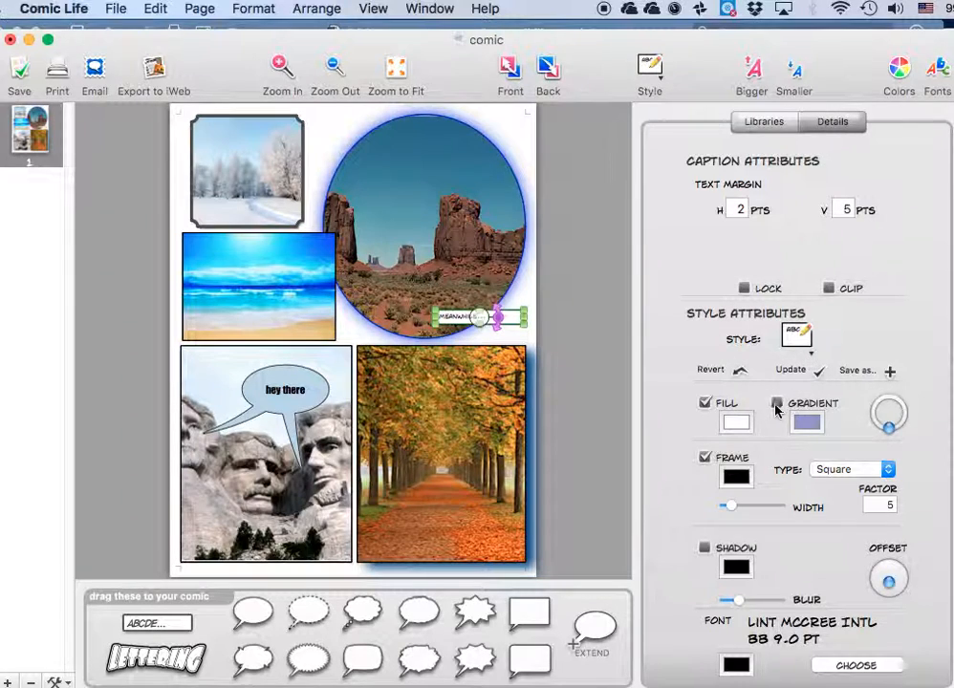
click(777, 403)
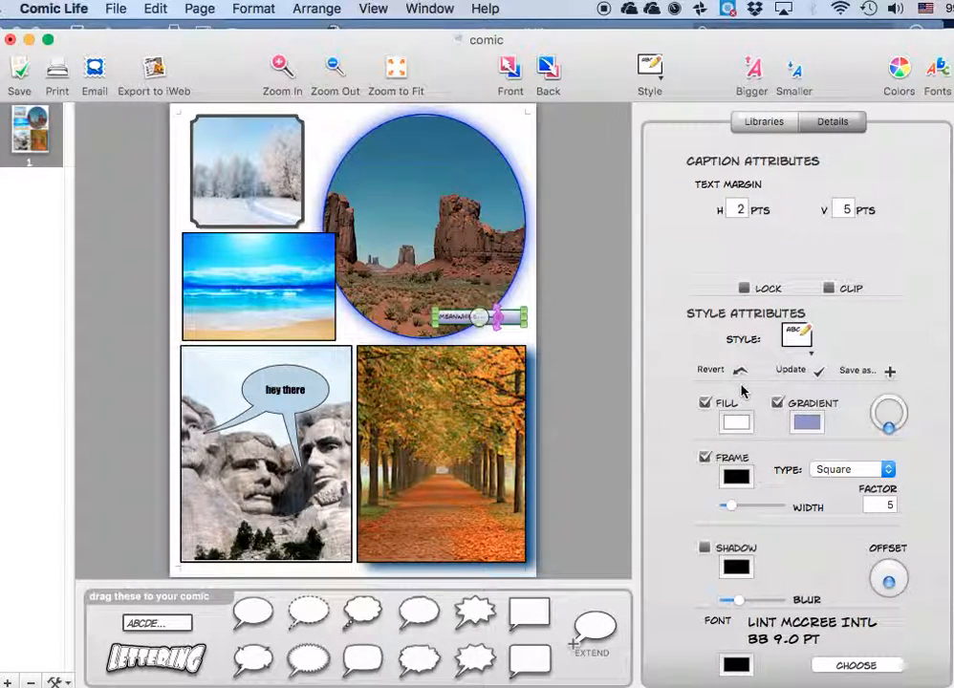
Change the "hey there" speech balloon to the blue pen style, accepting the loss of its customizations.
click(306, 390)
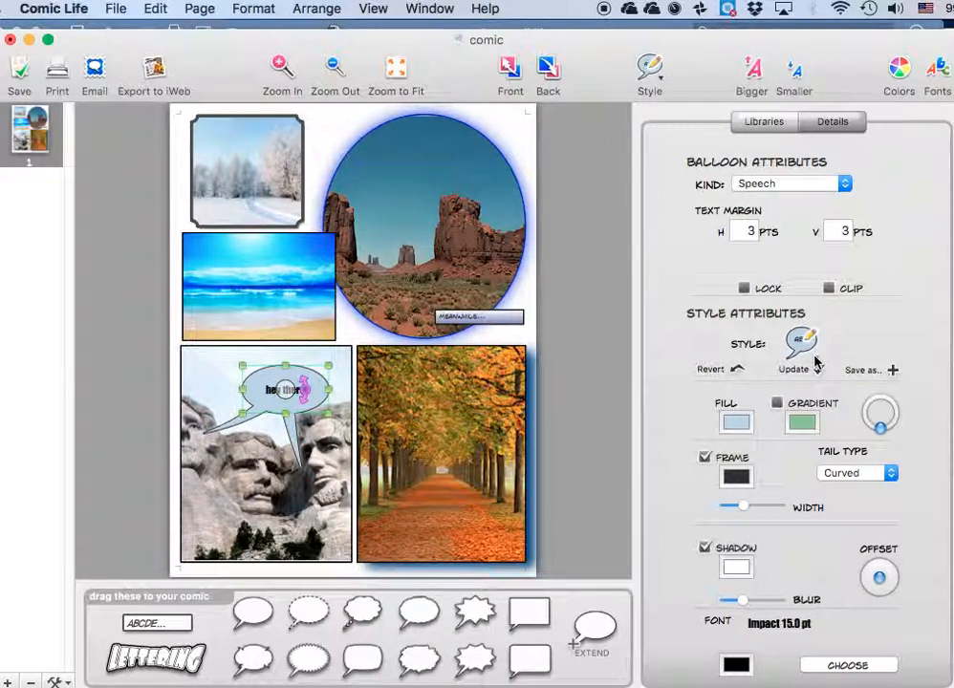
click(805, 356)
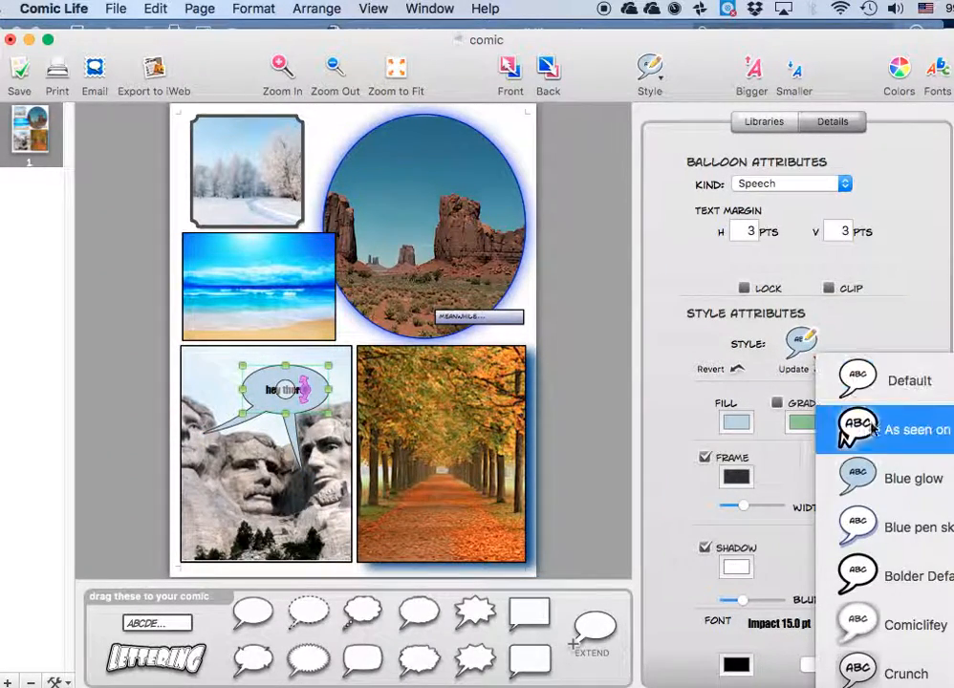
click(865, 535)
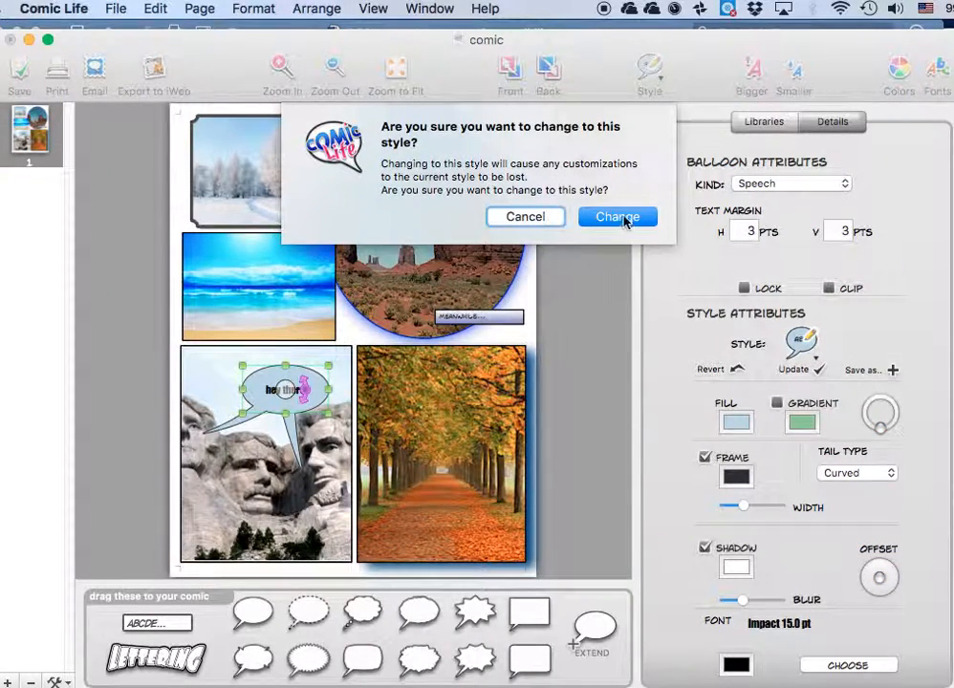
click(617, 216)
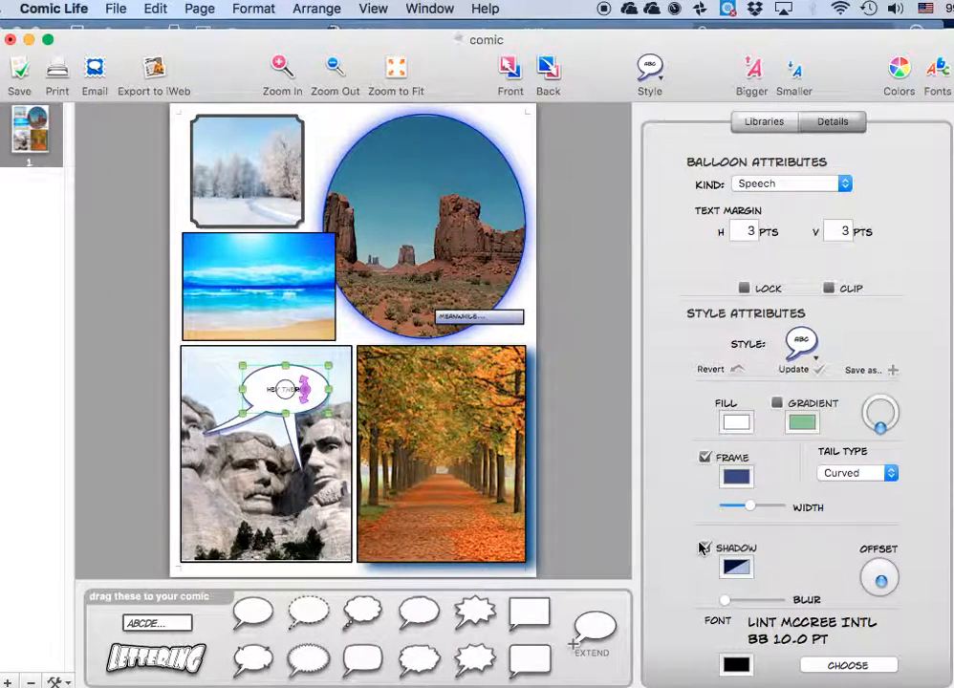
click(704, 548)
Try a gradient fill on the page background and turn it back off.
click(330, 134)
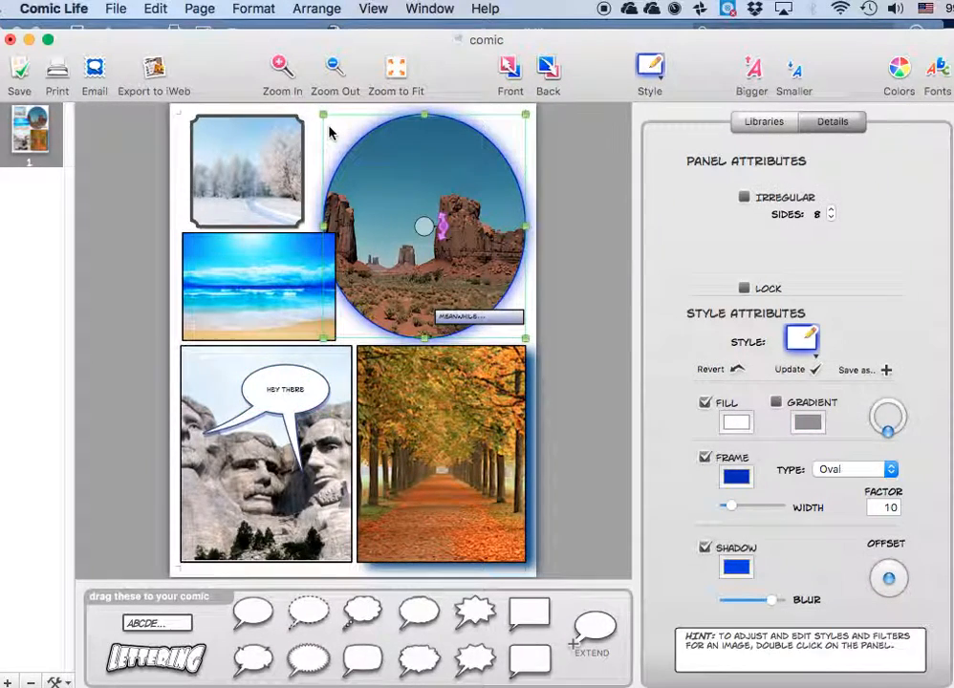
click(182, 173)
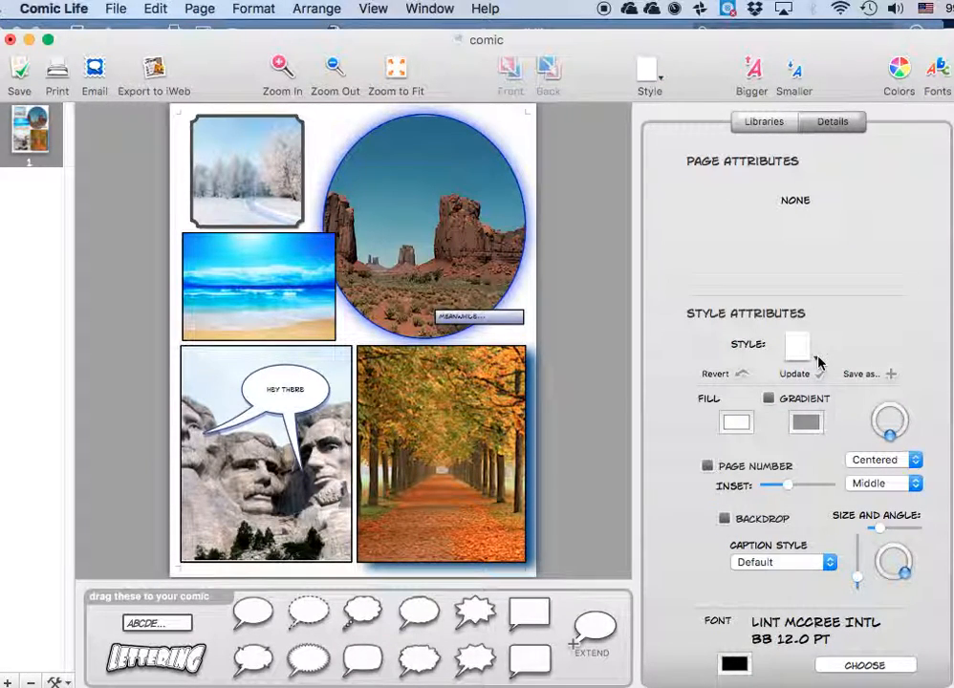
click(769, 398)
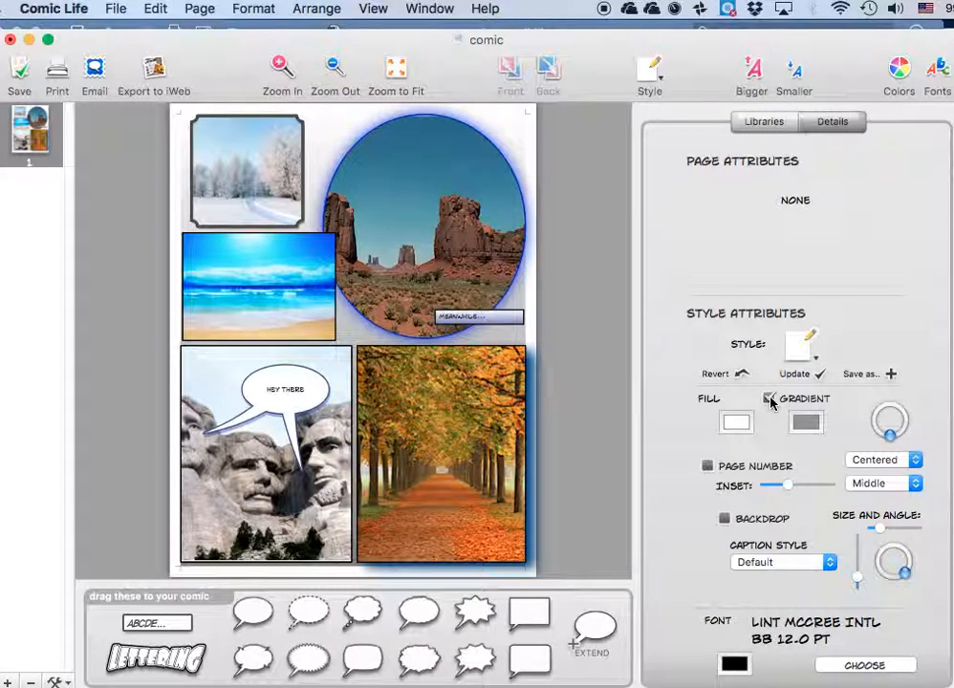
click(770, 399)
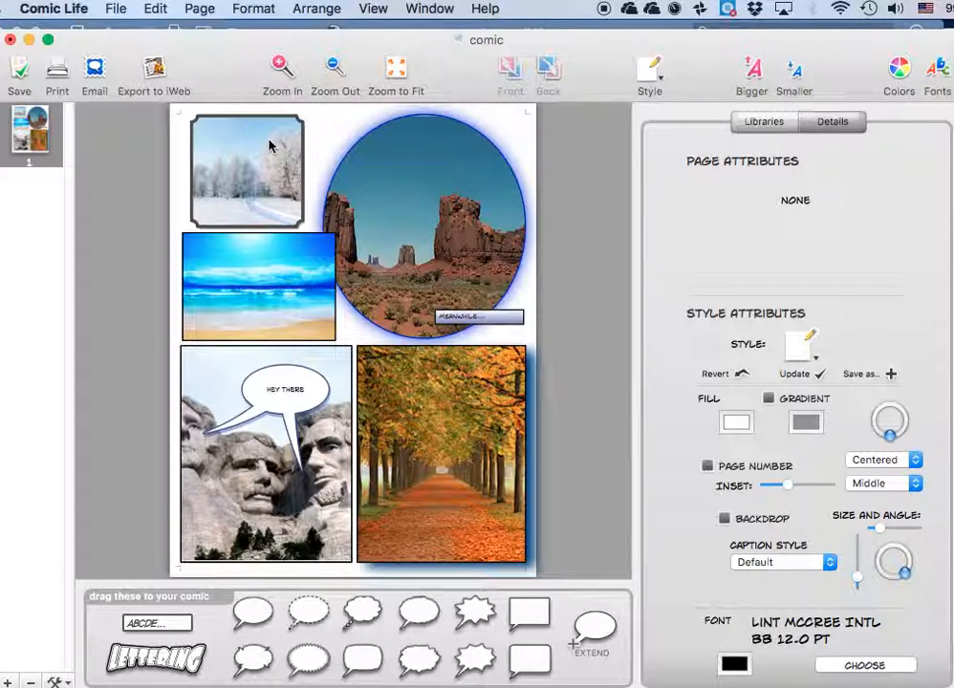
Add a new page with a grid layout of 3 rows and 3 columns.
click(210, 10)
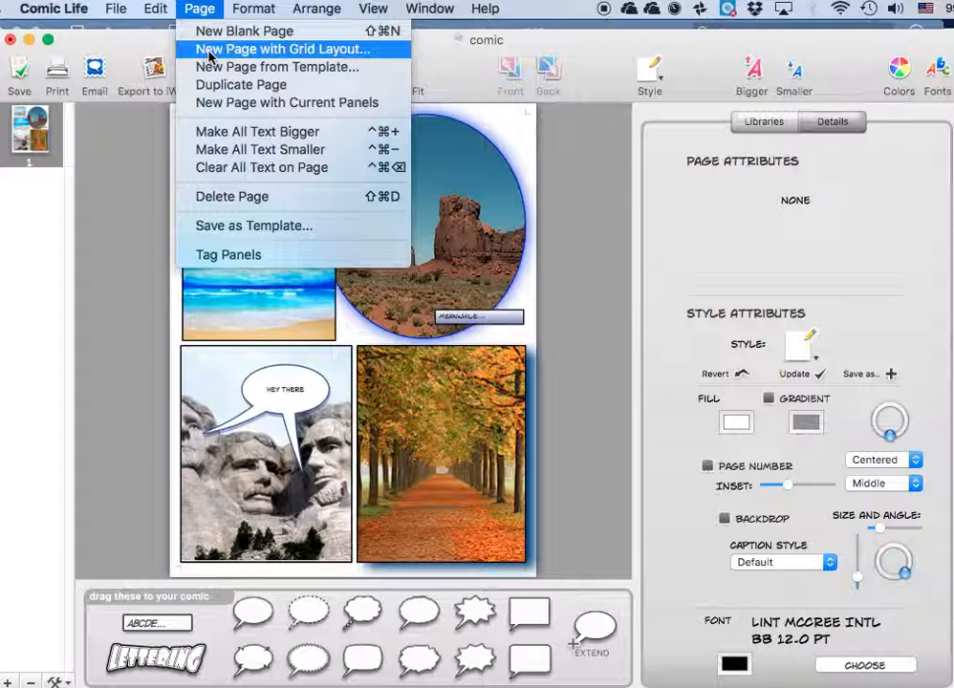
click(208, 55)
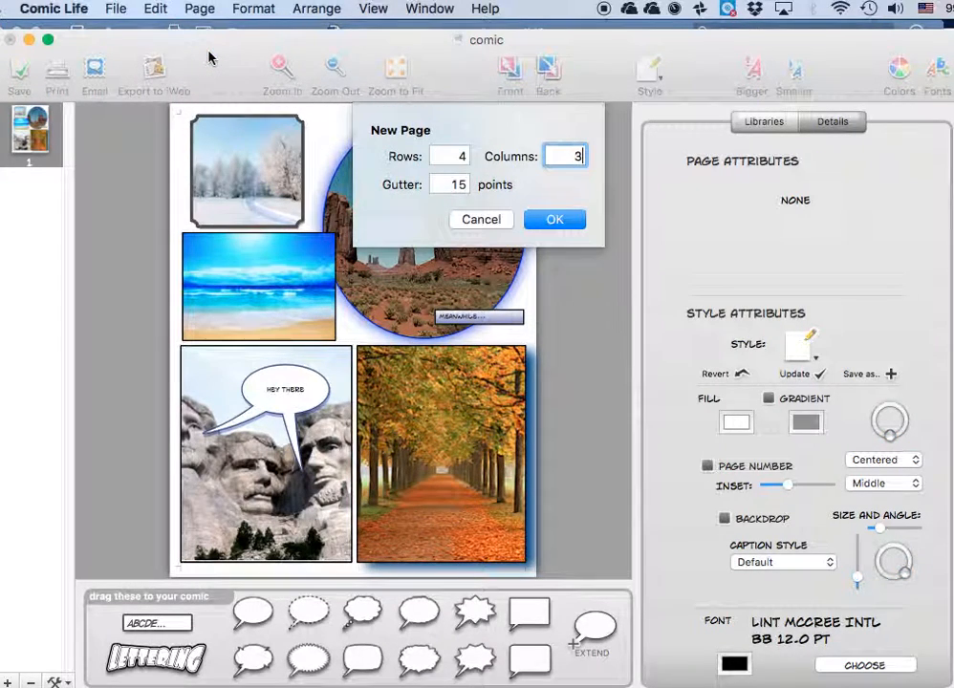
double_click(454, 154)
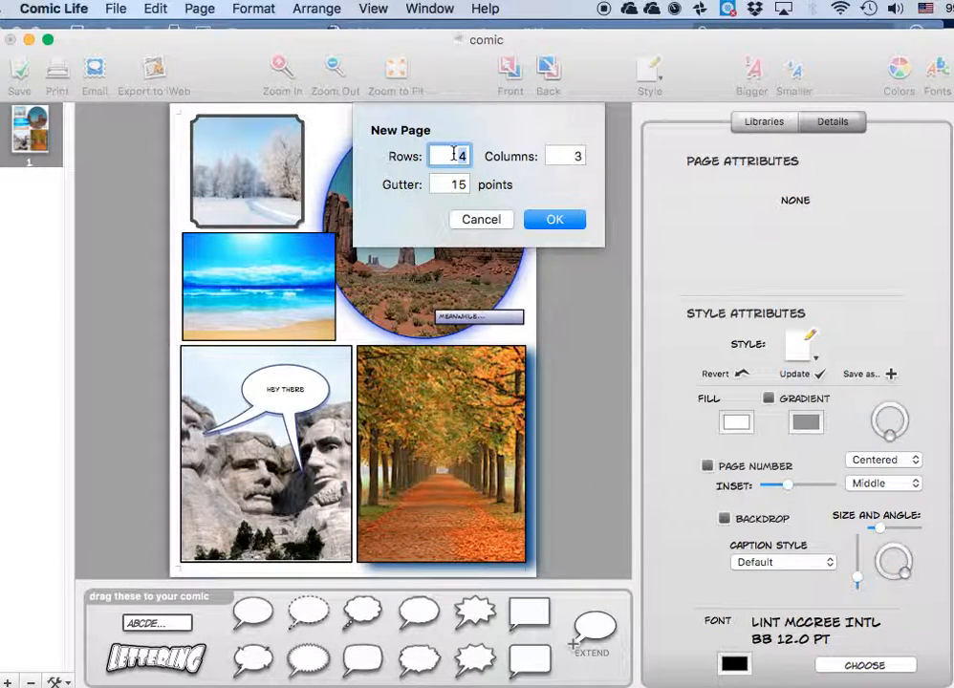
text(3)
click(554, 219)
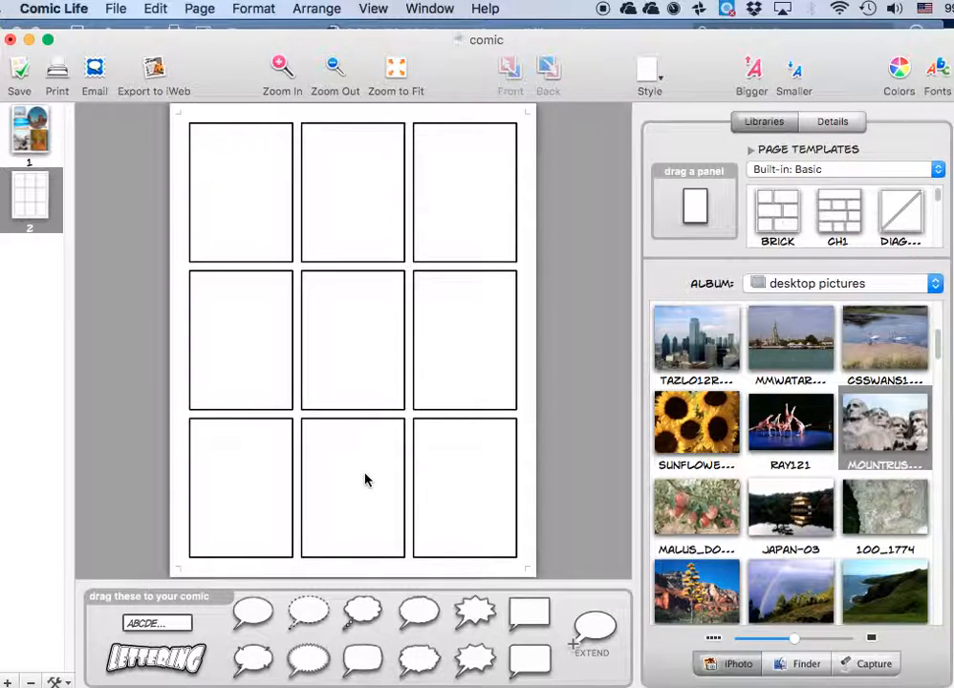
scroll(845, 210, down, 3)
scroll(845, 210, down, 5)
scroll(845, 212, up, 8)
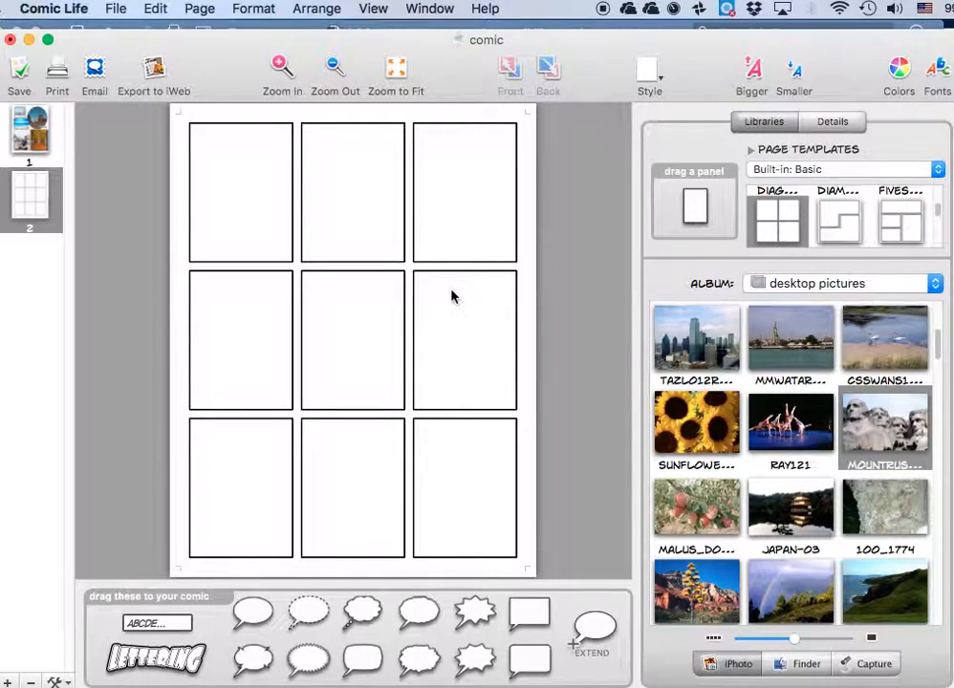
Add a new page that reuses the current panels of page 1, and compare the two pages.
click(36, 125)
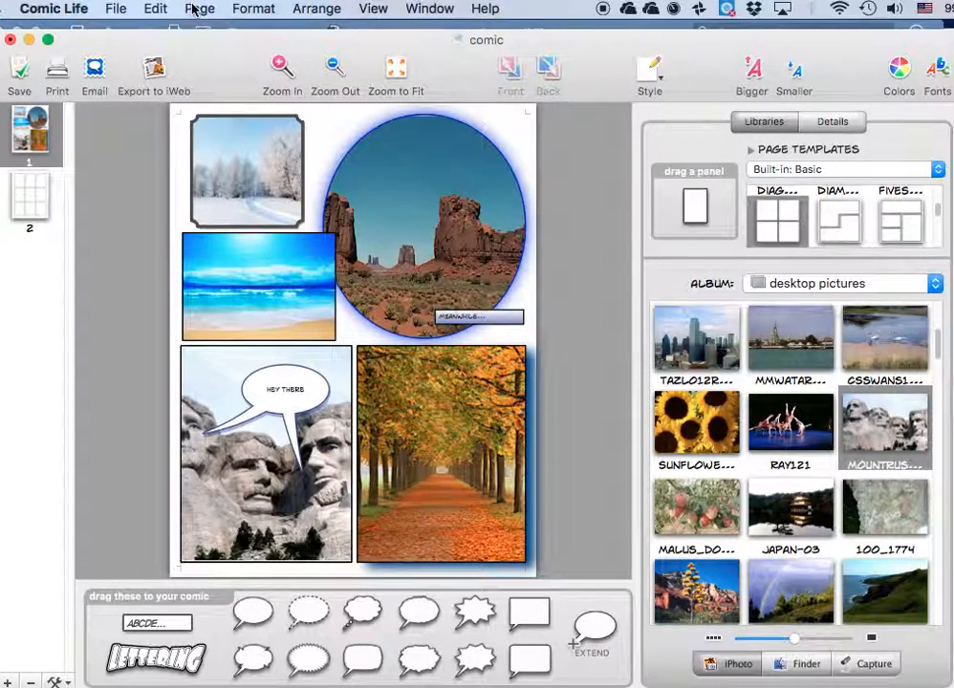
click(196, 8)
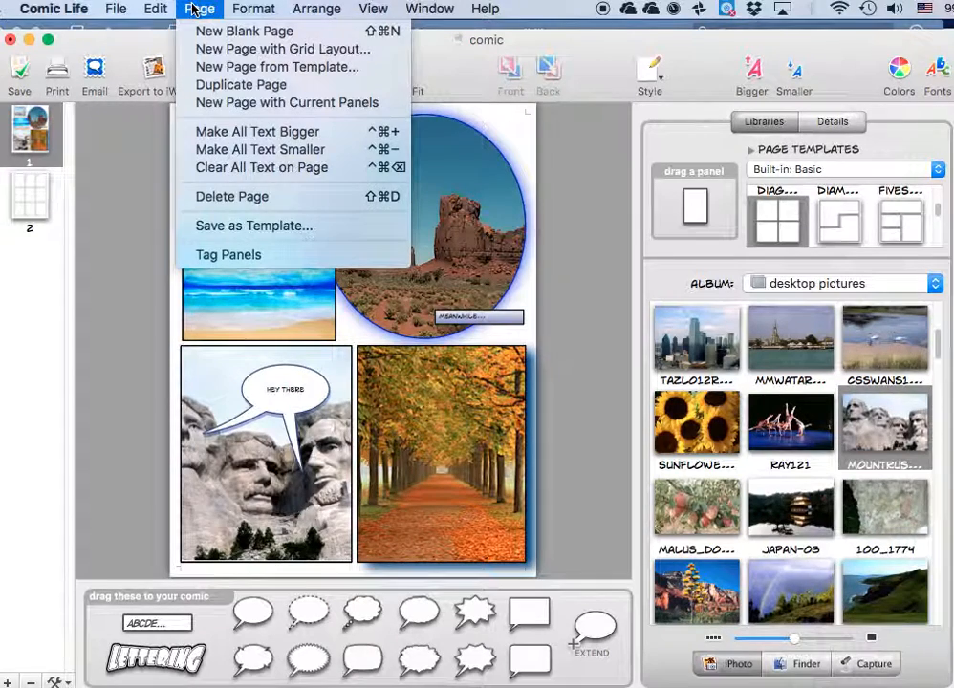
click(239, 113)
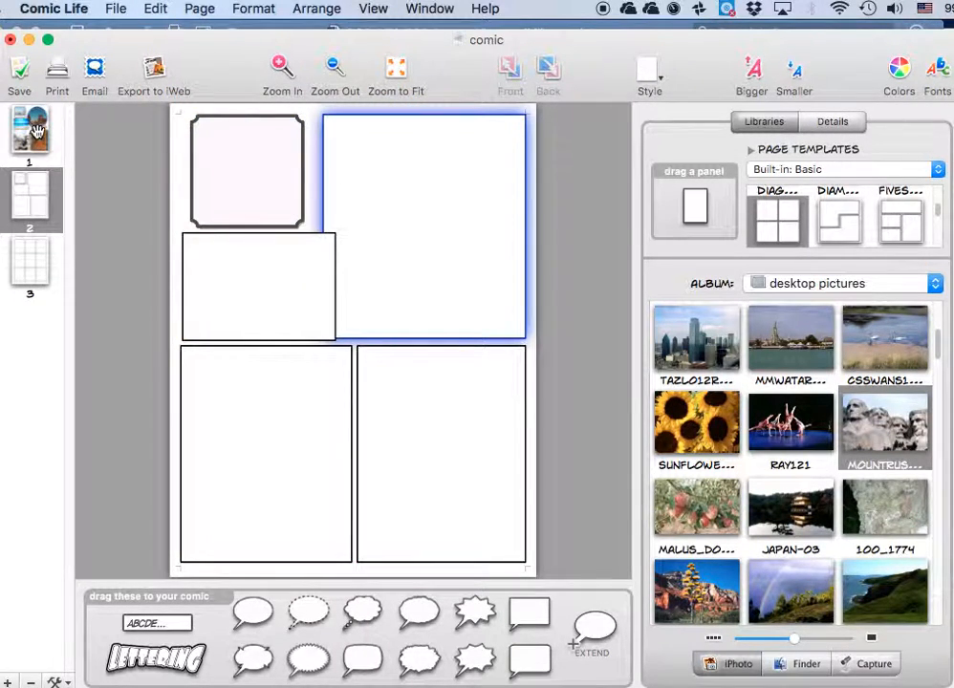
click(34, 132)
click(30, 140)
click(39, 148)
click(28, 200)
Duplicate page 1 with all its content and return to the original page.
click(28, 132)
click(199, 8)
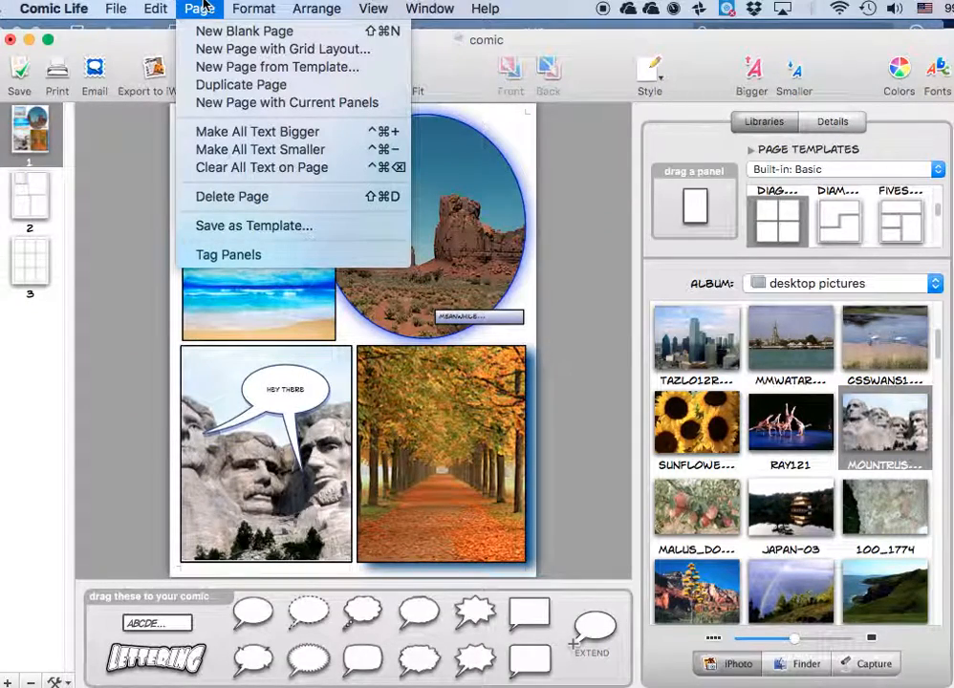
click(241, 86)
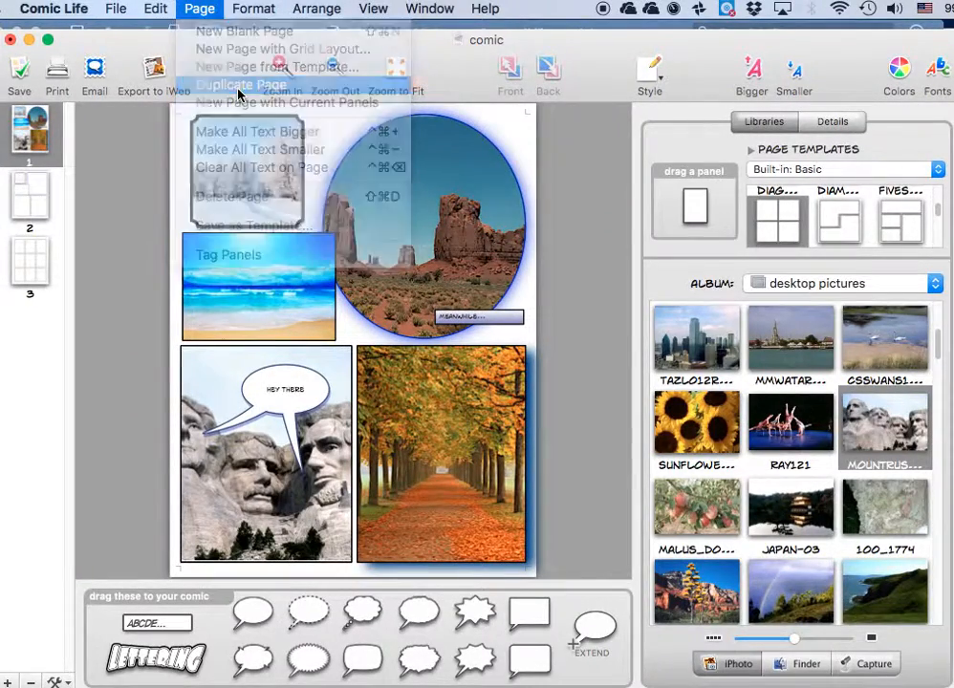
click(28, 135)
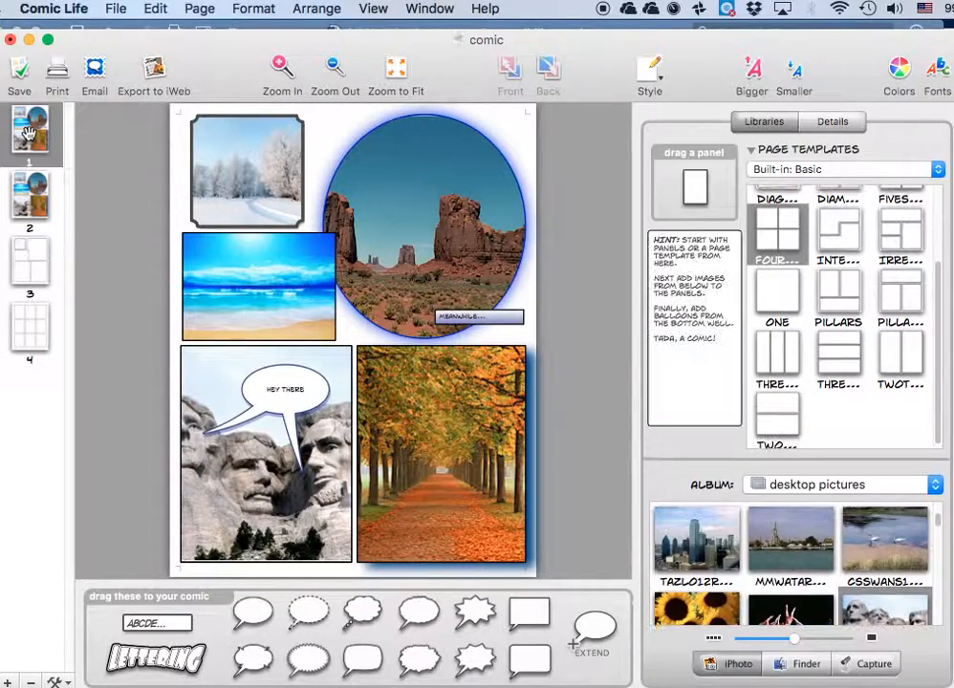
Replace the autumn tree lane picture on page 2 with the city skyline photo from the album, and open page 3.
click(29, 187)
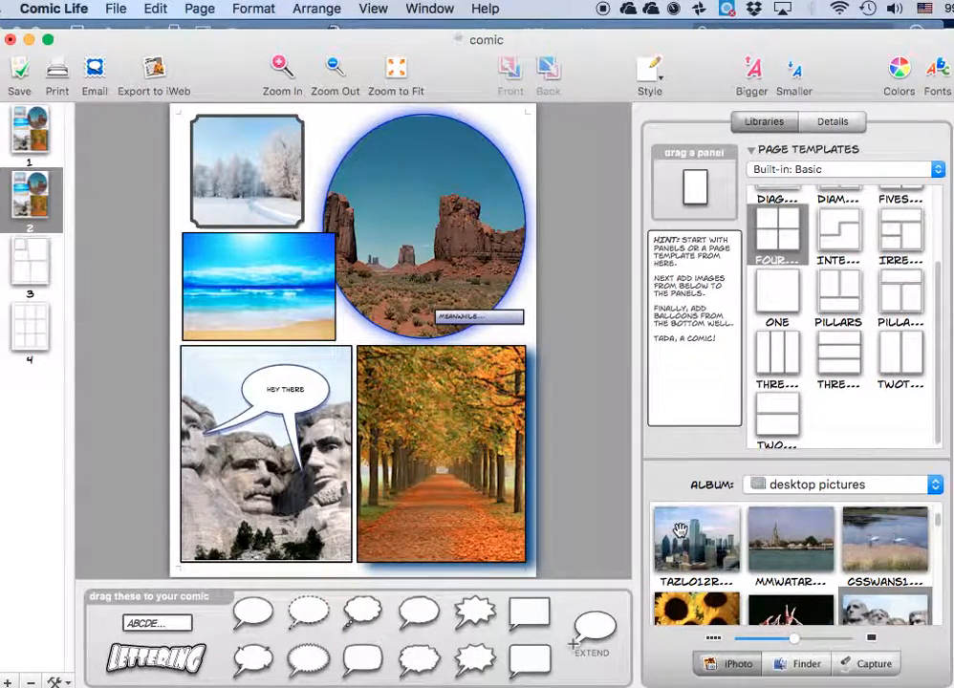
drag(696, 540, 420, 433)
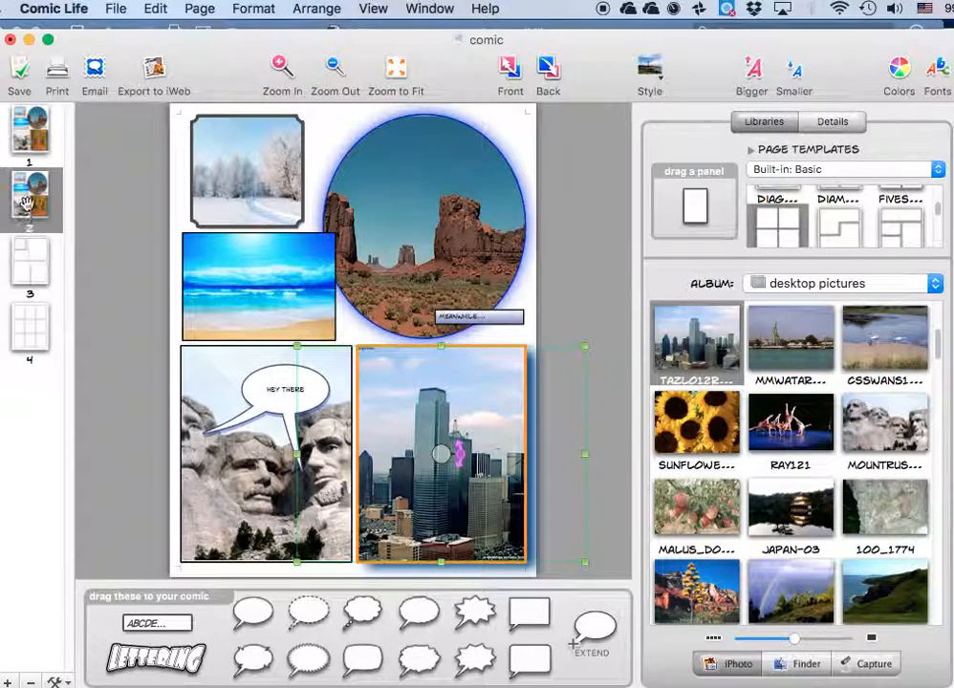
click(29, 252)
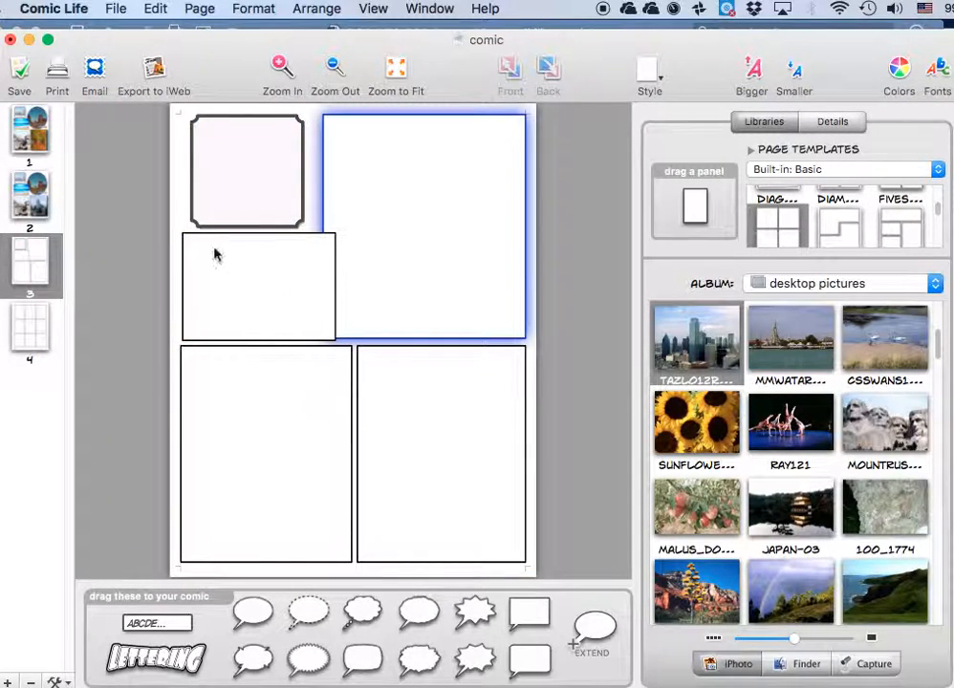
Return to page 1 and make all of its text bigger four times.
click(200, 8)
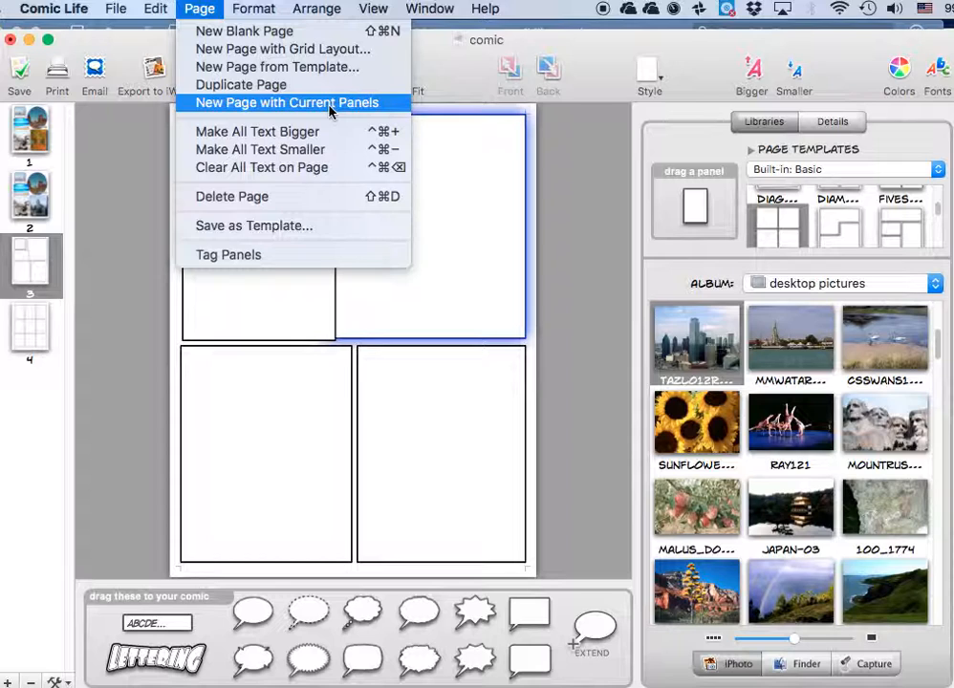
click(5, 141)
click(29, 134)
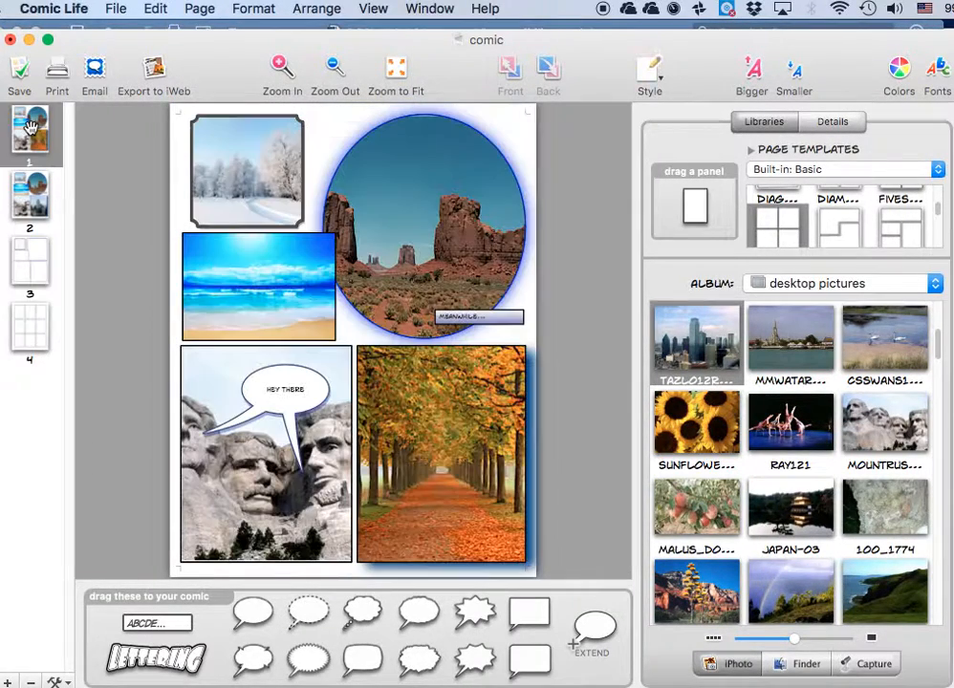
click(201, 8)
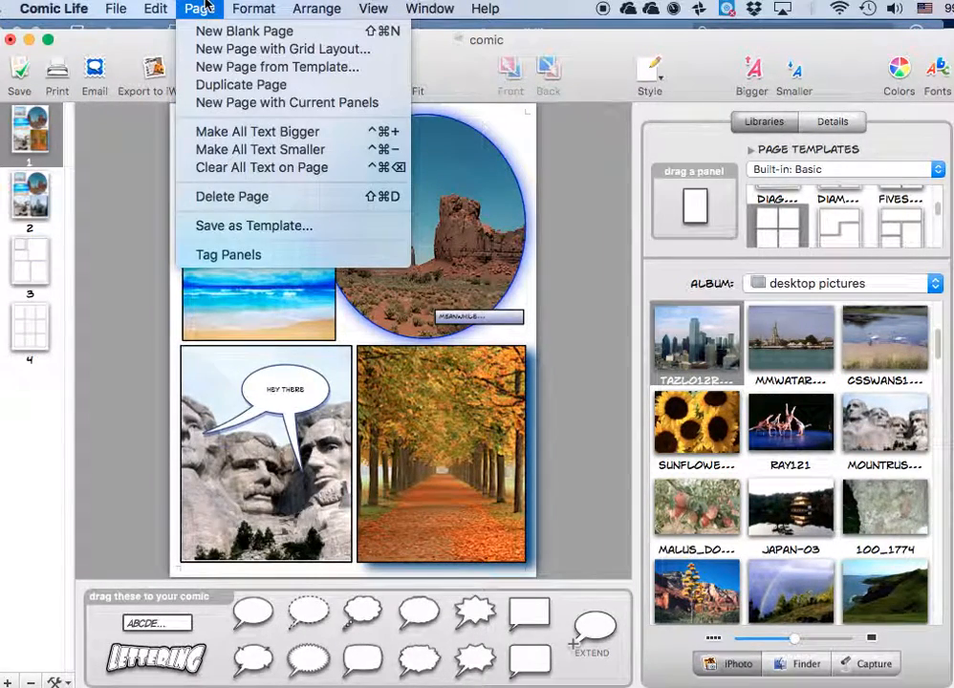
click(305, 140)
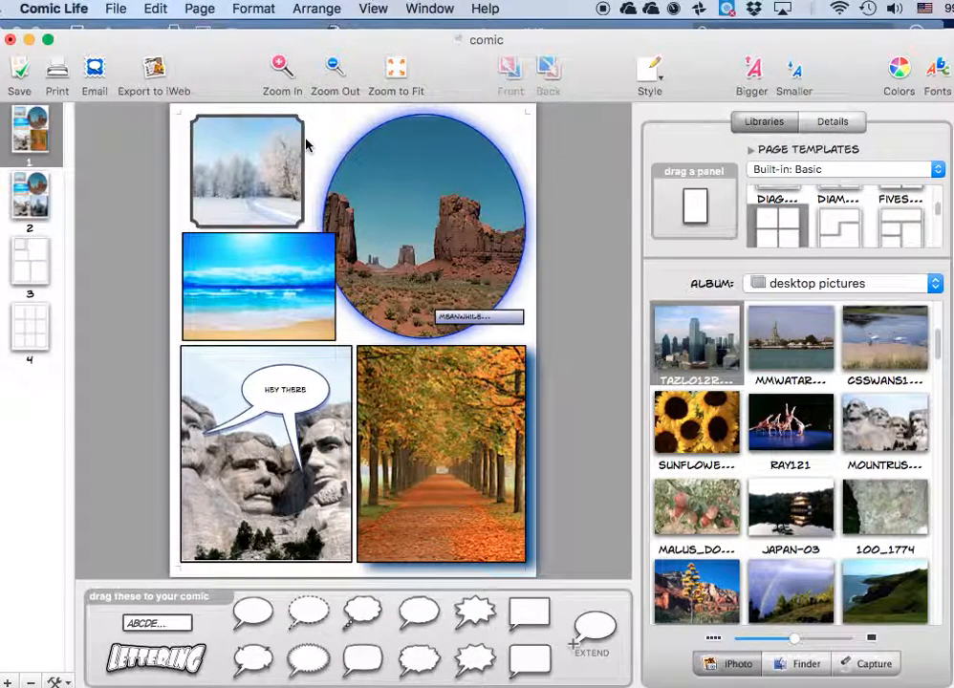
click(199, 8)
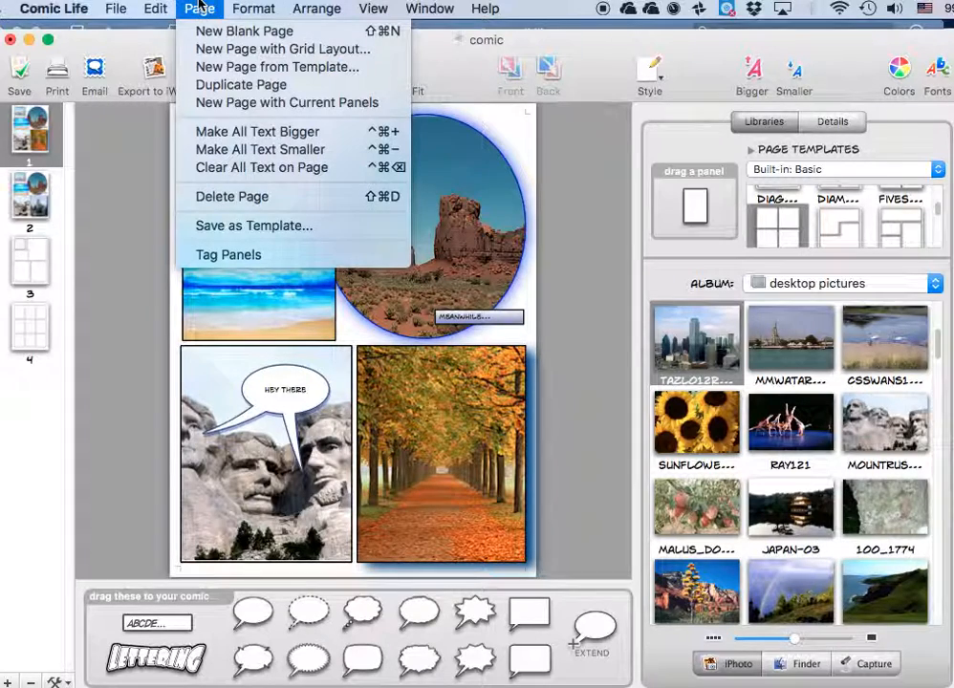
click(242, 136)
click(198, 7)
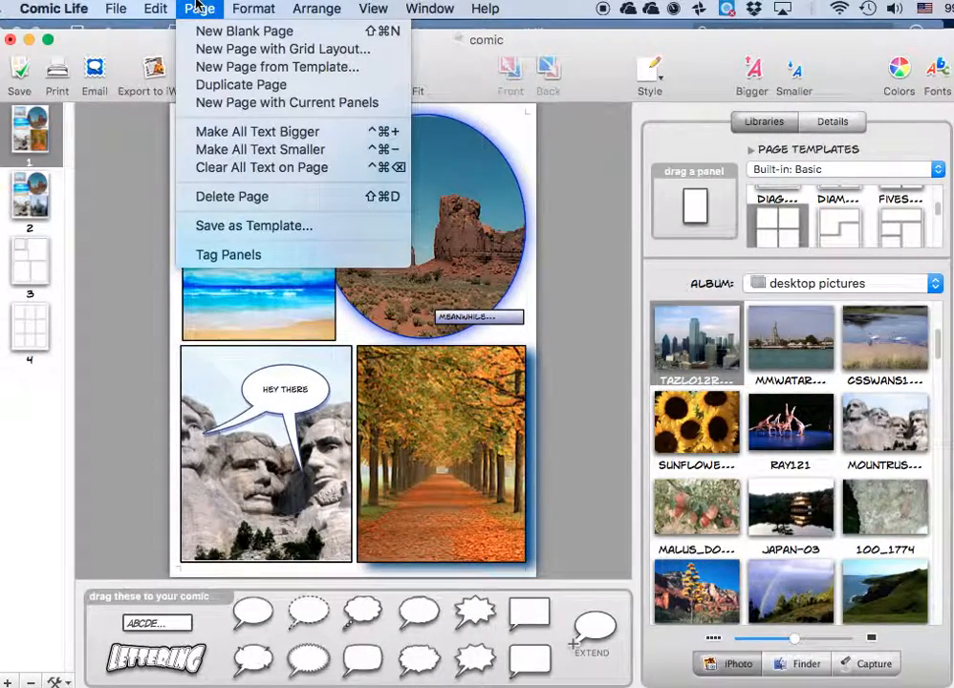
click(240, 135)
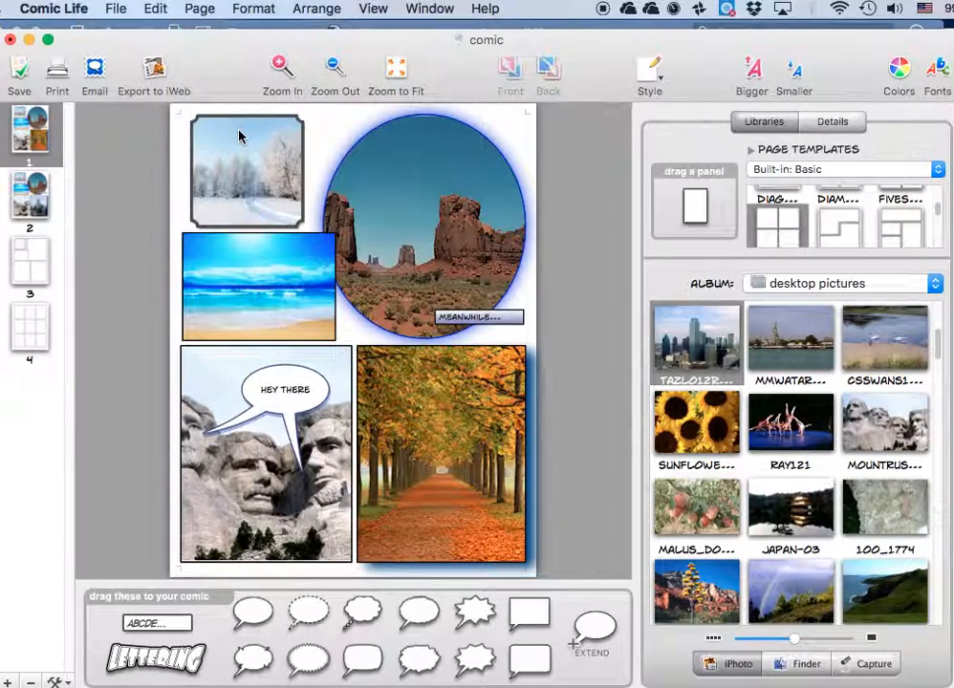
click(198, 8)
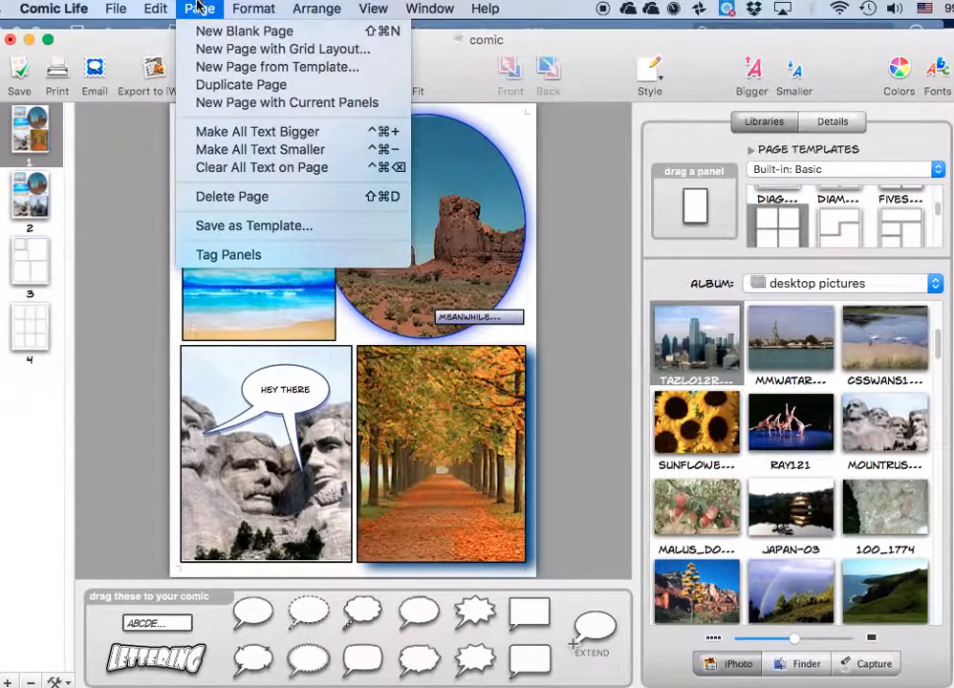
click(240, 132)
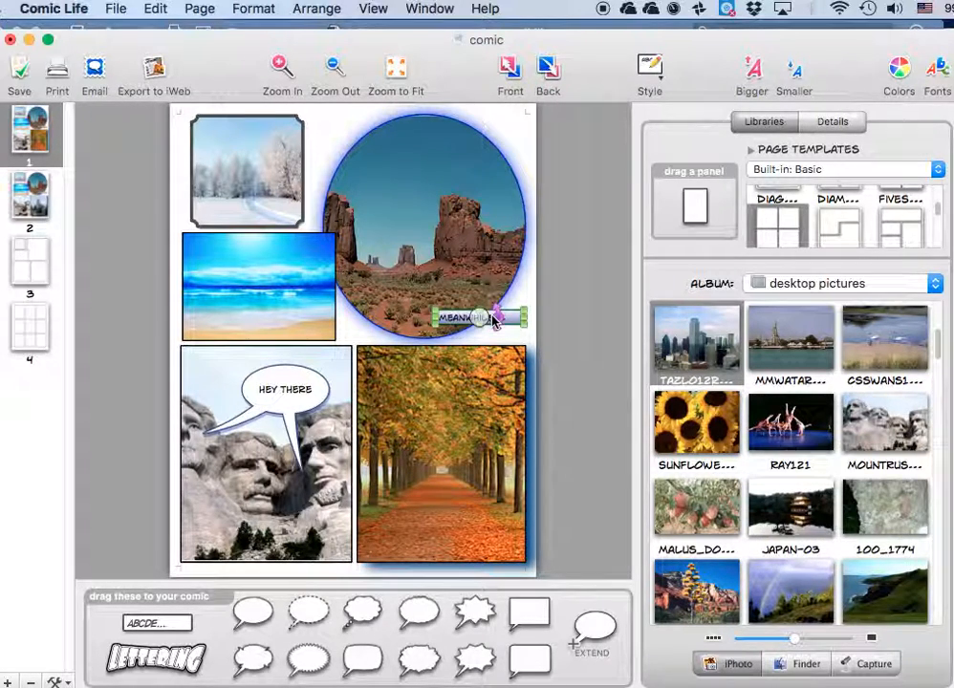
Try smaller and bigger text sizes on the "MEANWHILE..." caption alone, and deselect it.
click(755, 73)
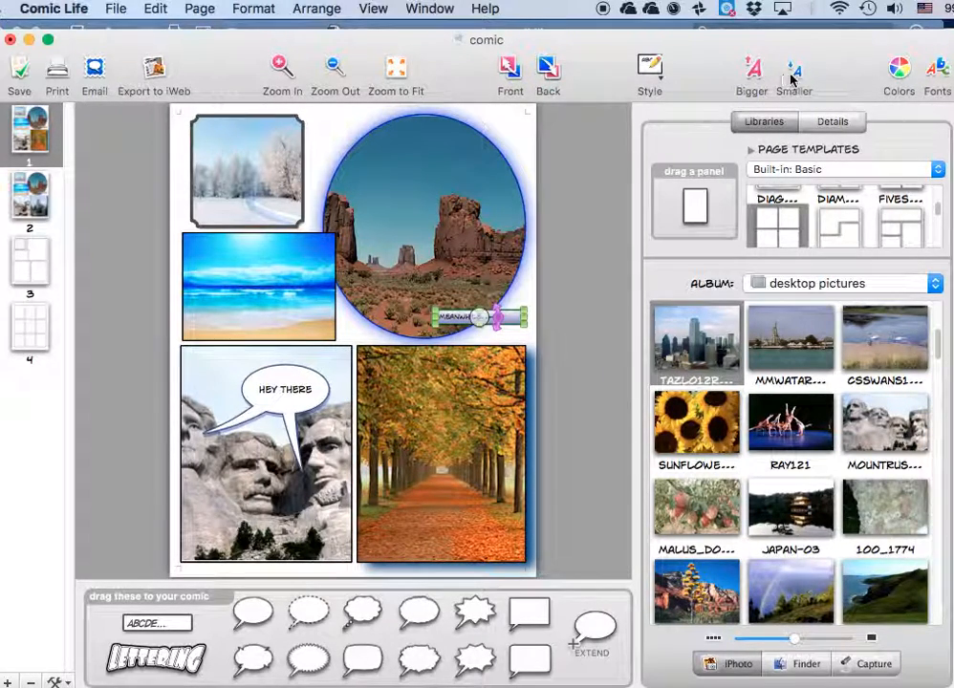
click(760, 76)
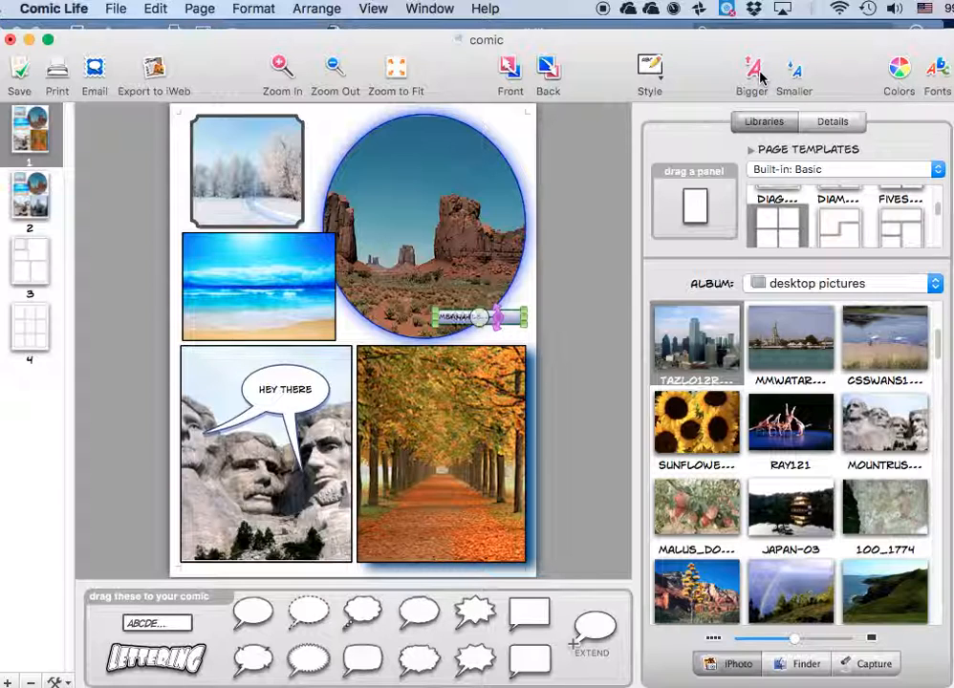
click(585, 194)
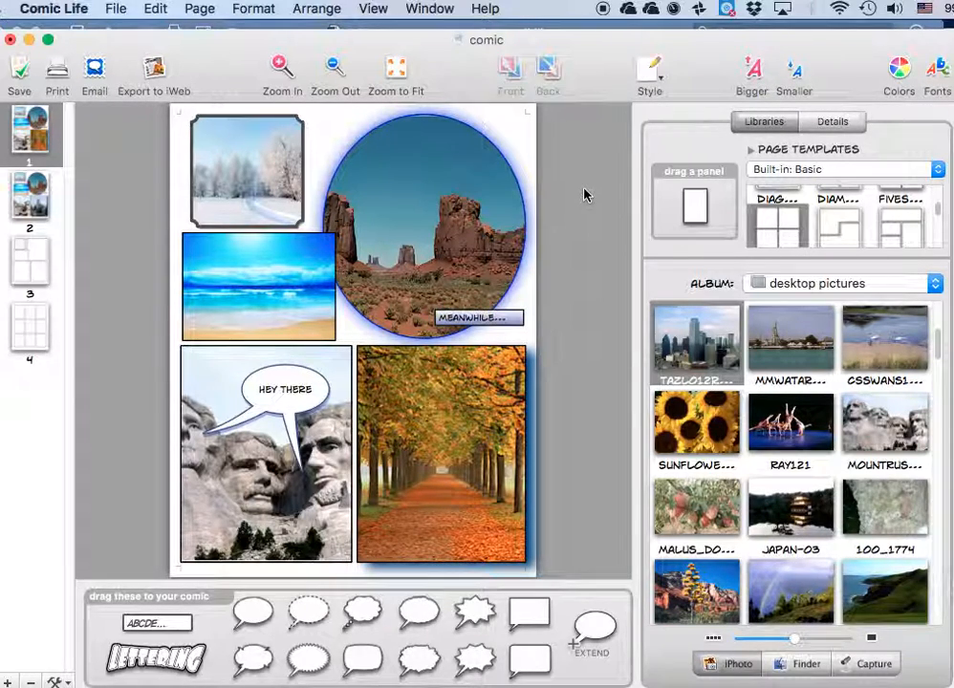